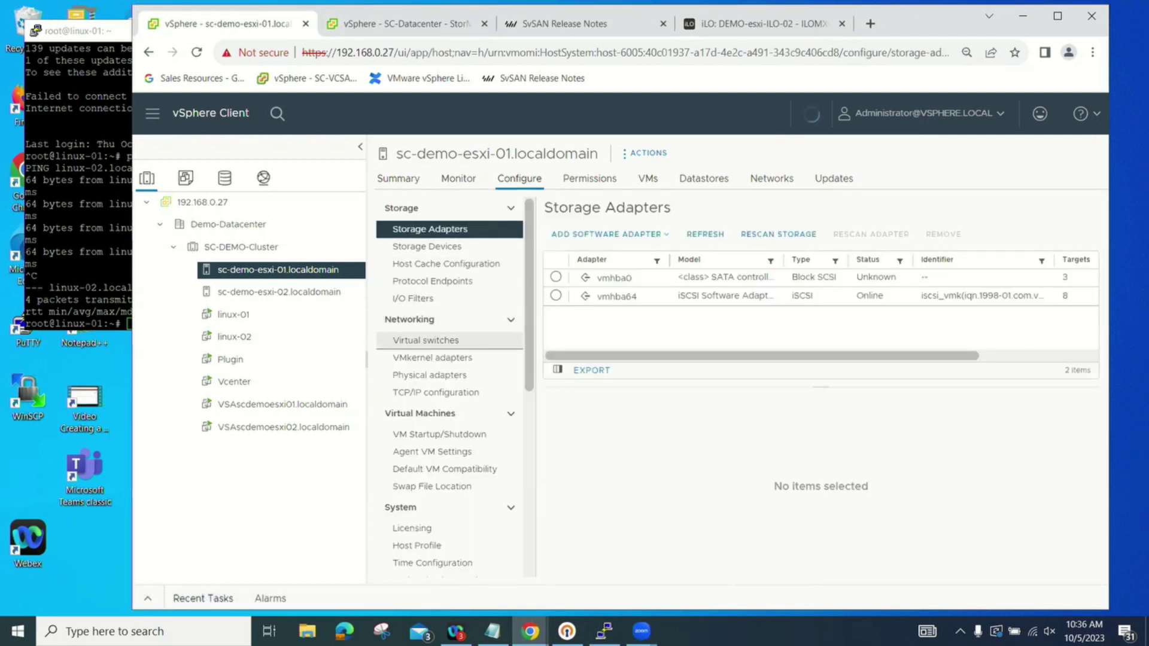
Inspect vSwitch1 among the virtual switches of sc-demo-esxi-01.localdomain, and close the network-pic diagram and its Home Lab folder window
click(425, 340)
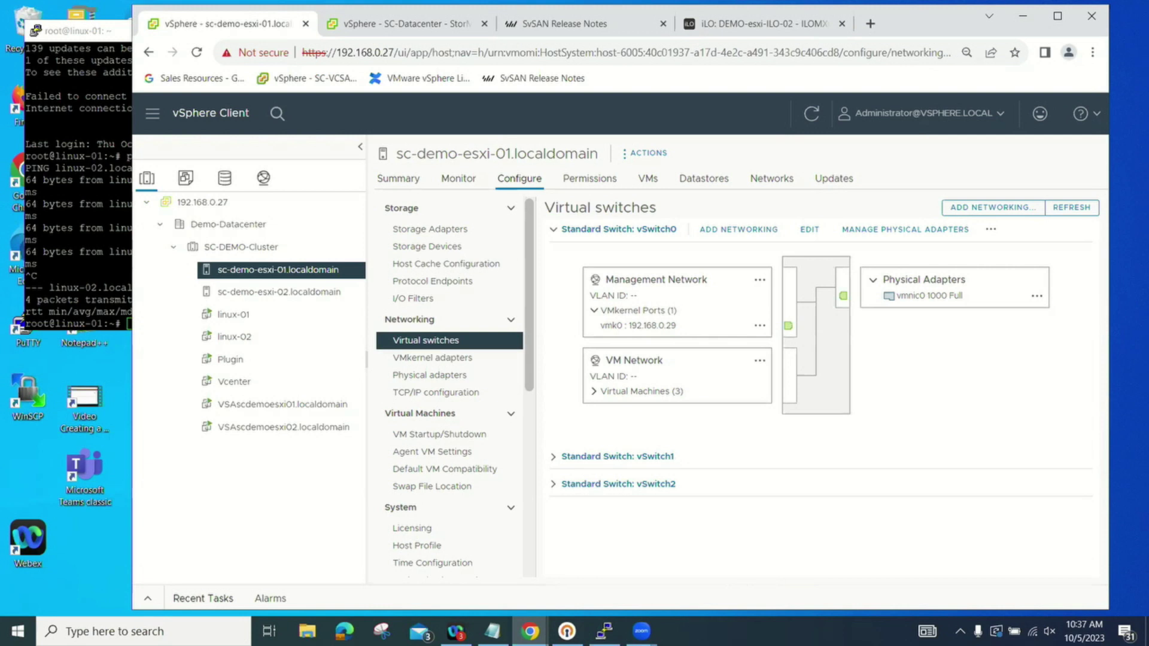
click(617, 456)
scroll(814, 389, down, 2)
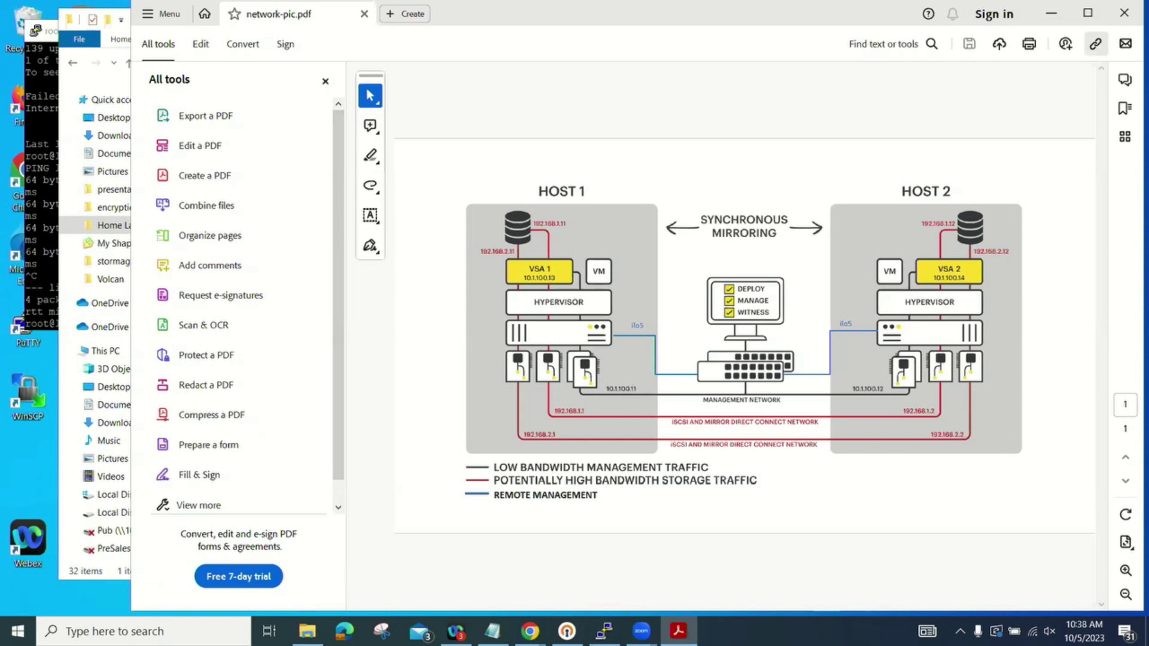
key(alt+F4)
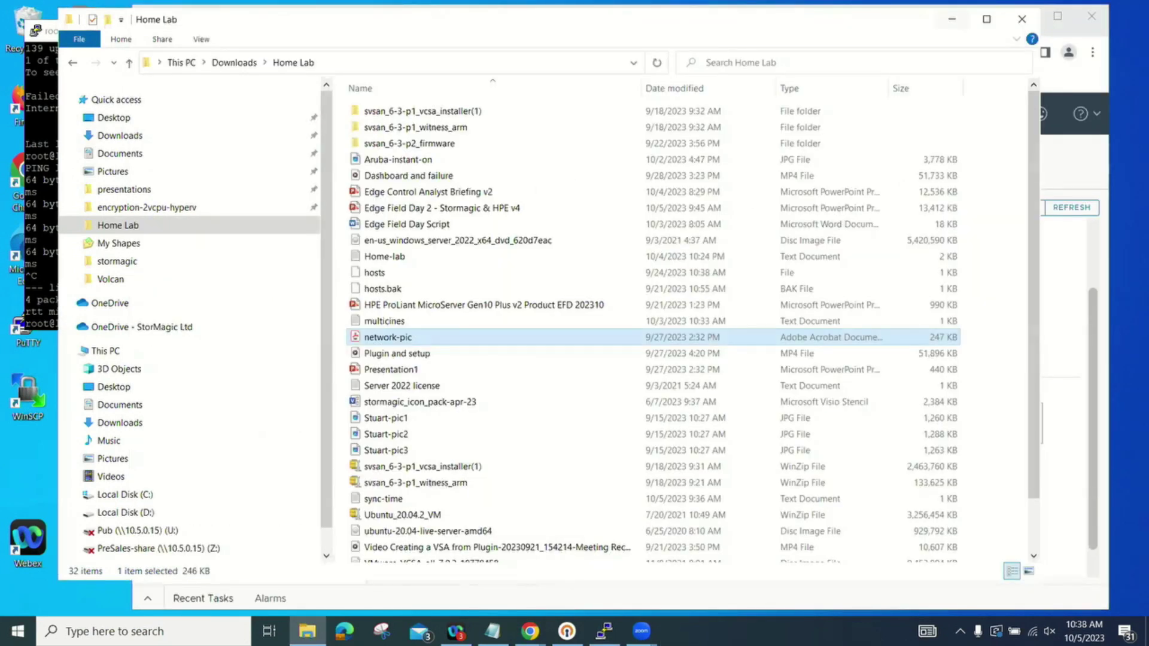
key(alt+F4)
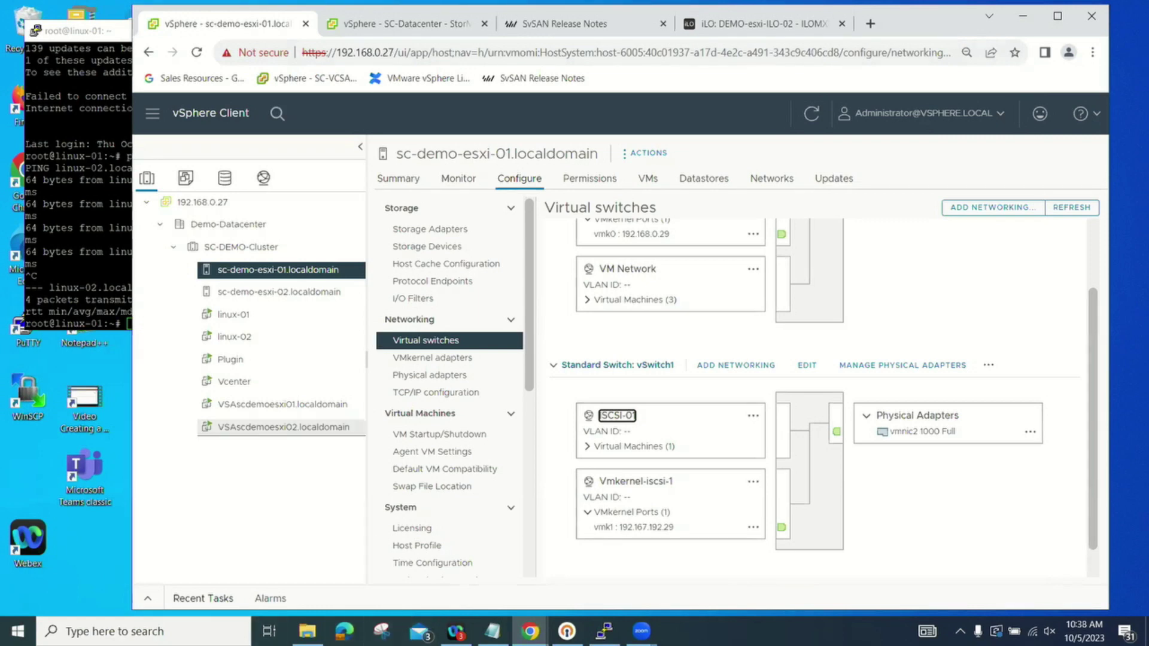
Review the virtual hardware settings of VSAscdemoesxi01.localdomain, including its three network adapter assignments, and close the settings
click(281, 405)
right_click(271, 404)
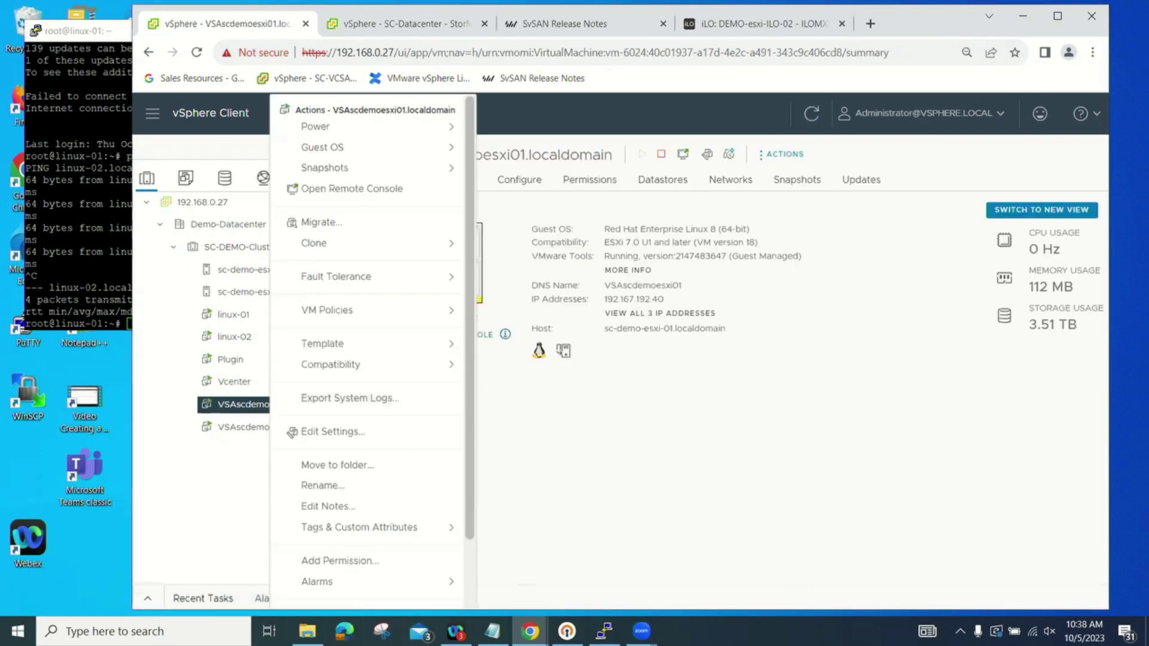
click(332, 431)
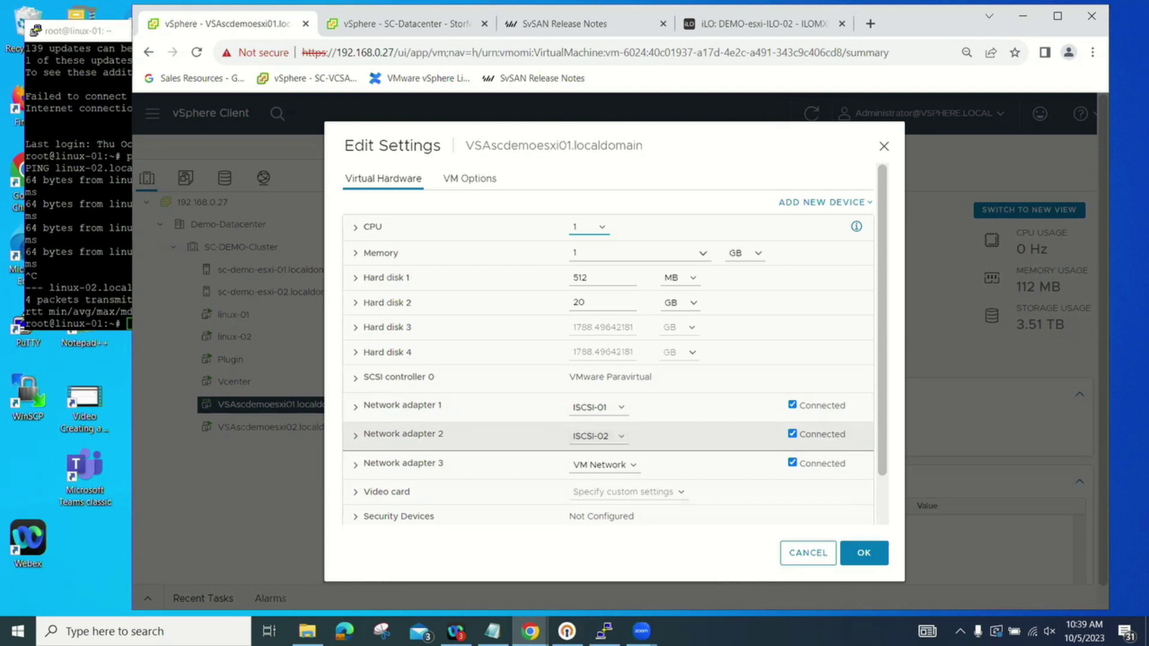
click(864, 552)
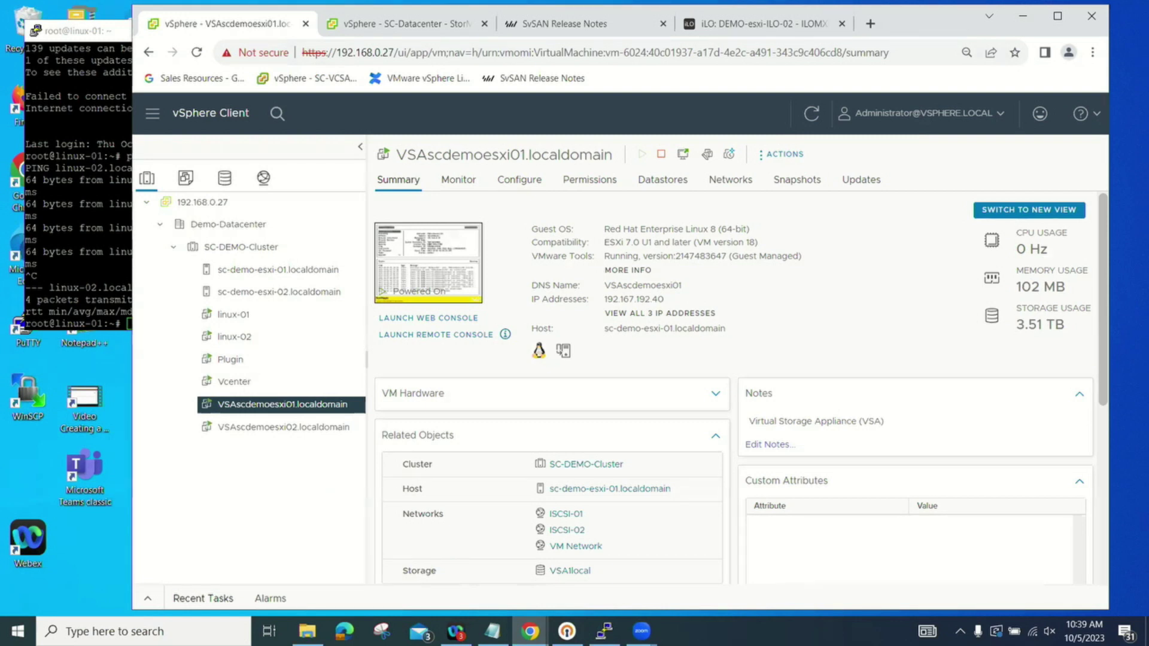
Open the StorMagic Plugin configuration of Demo-Datacenter and look over the basic tasks on its Getting Started page
click(228, 223)
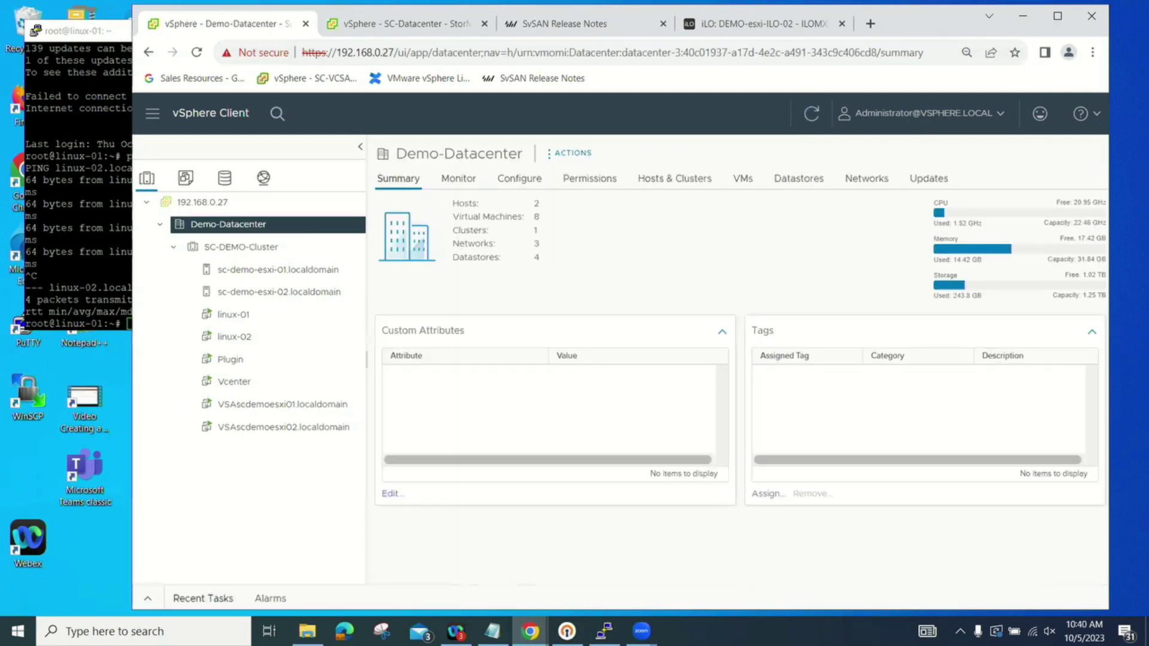
click(520, 178)
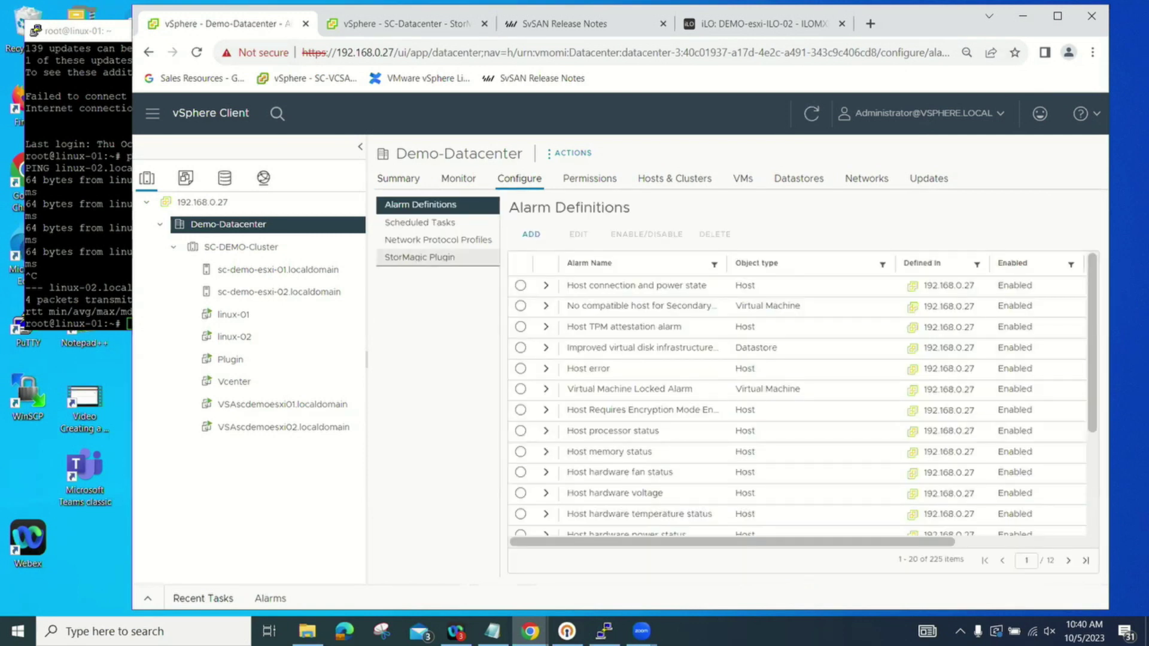
click(419, 257)
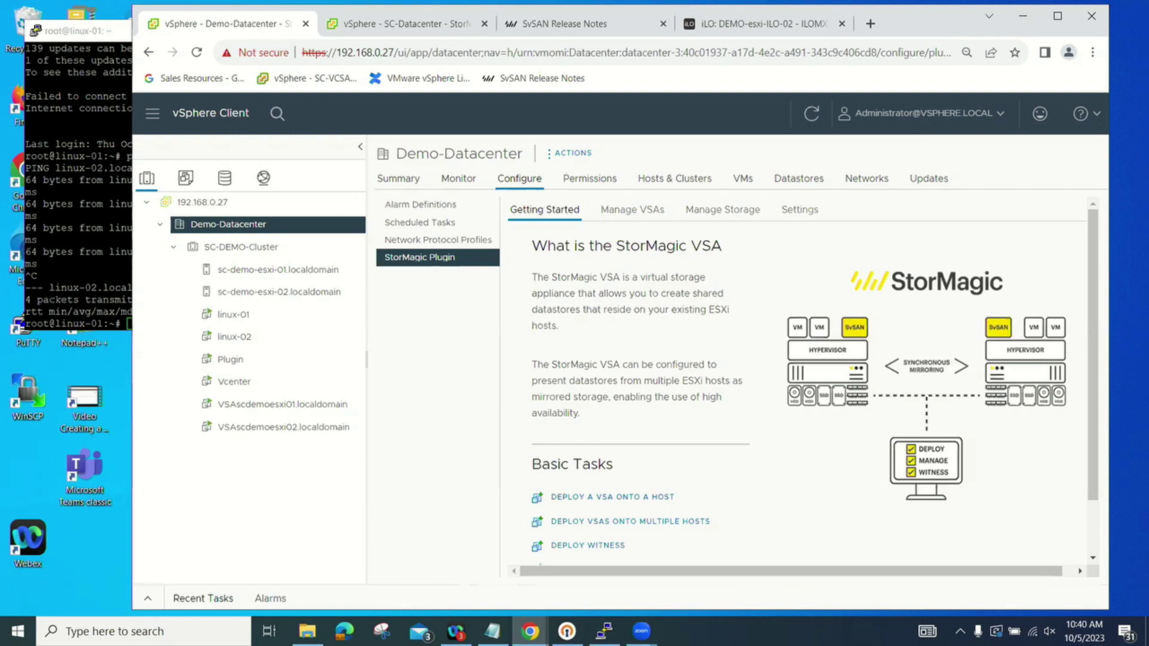
scroll(796, 383, down, 1)
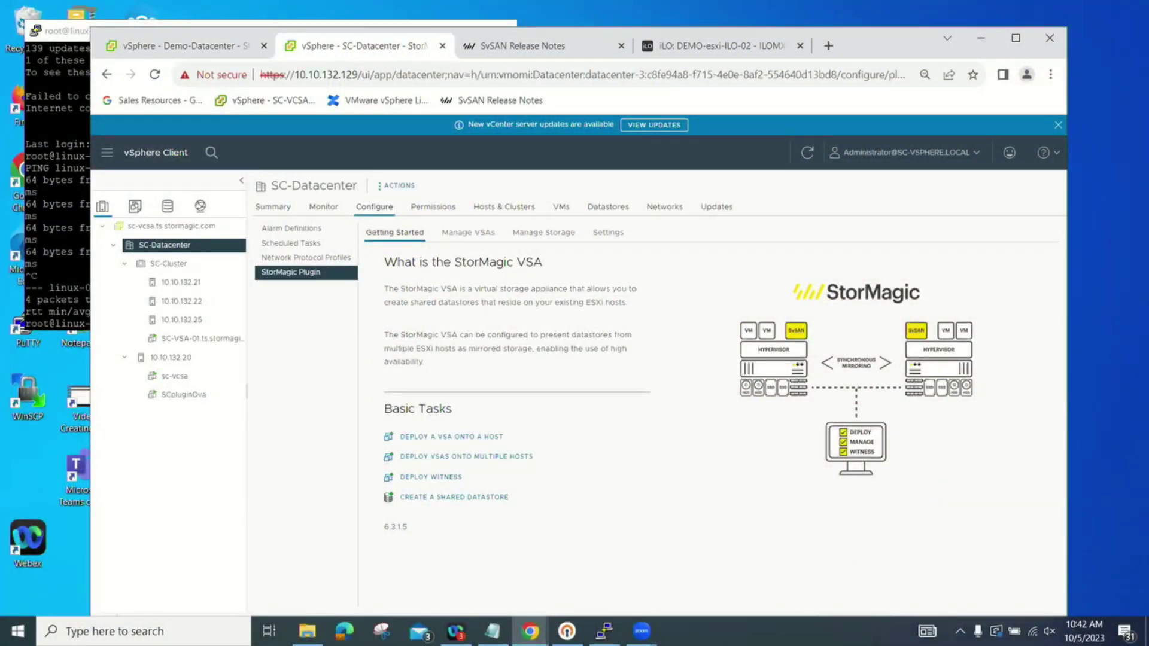
View the virtual switches of host 10.10.132.21 and return to the StorMagic Plugin configuration of SC-Datacenter
click(181, 281)
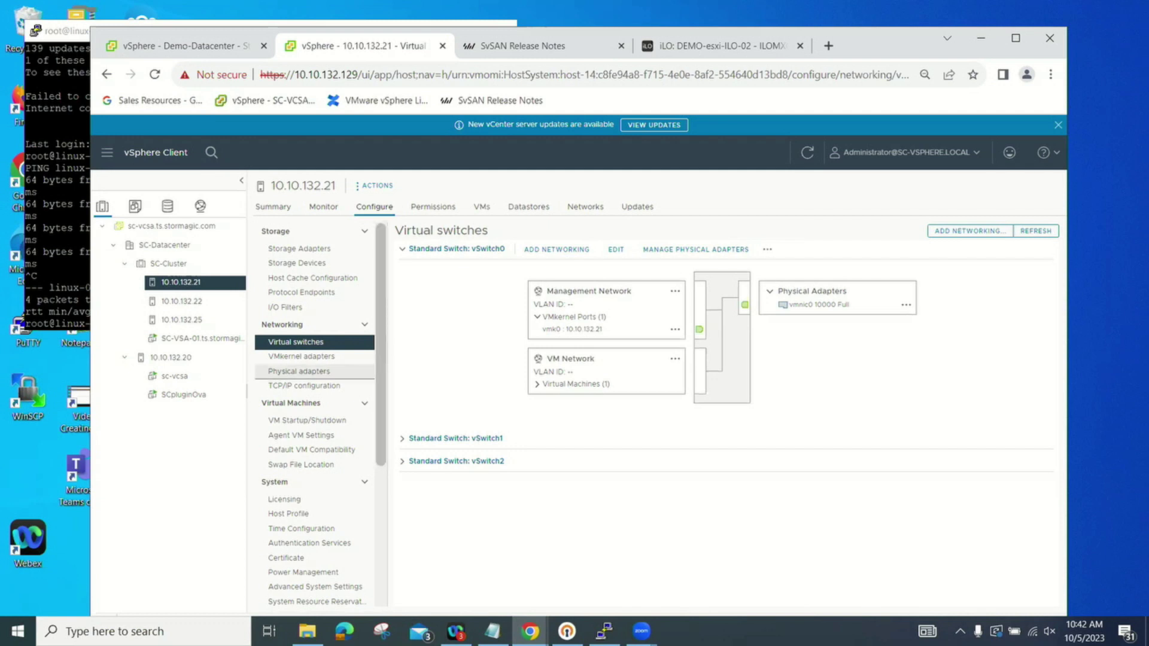
click(164, 244)
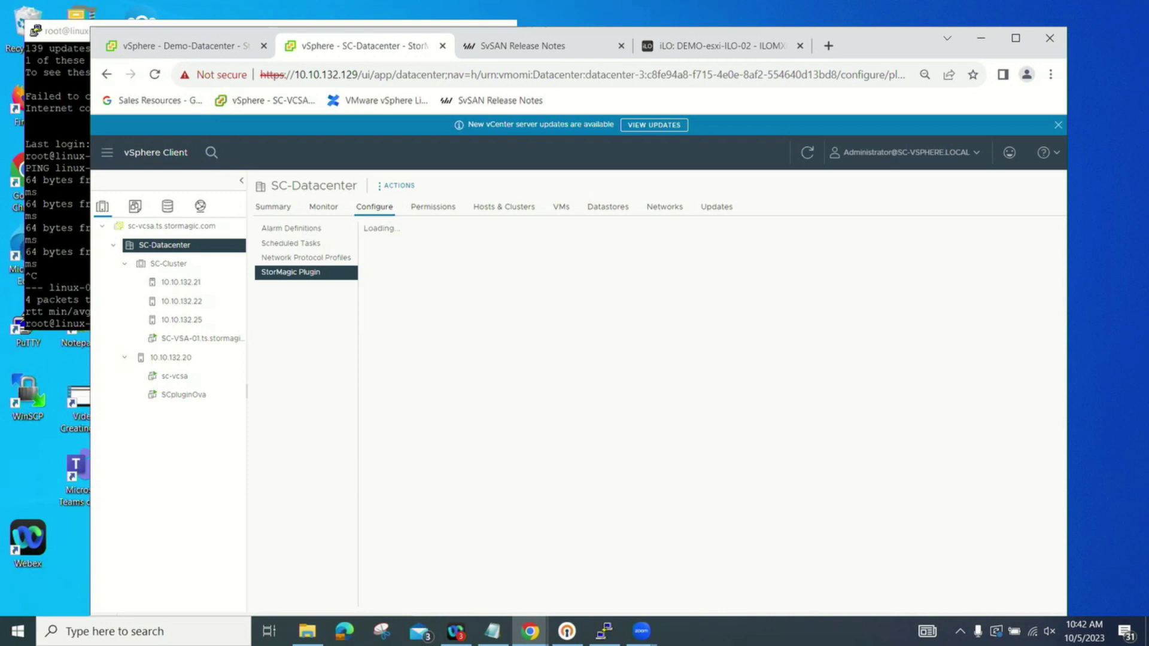
Start deploying a VSA onto a single host and choose 10.10.132.22 as the target host
click(451, 437)
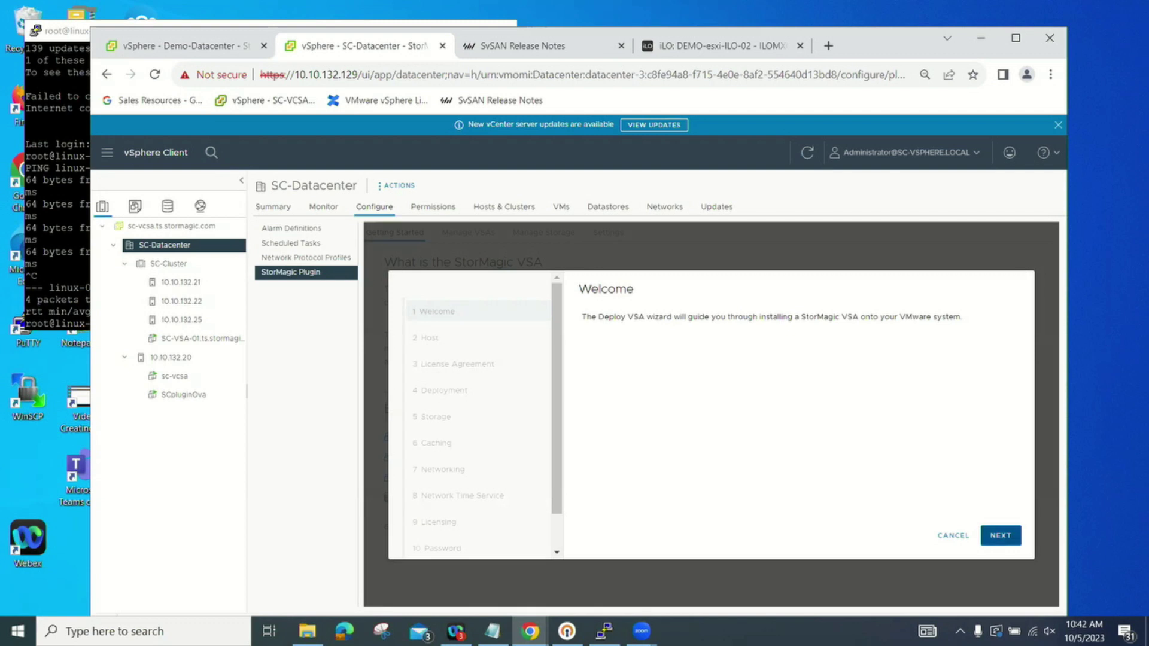
click(1000, 536)
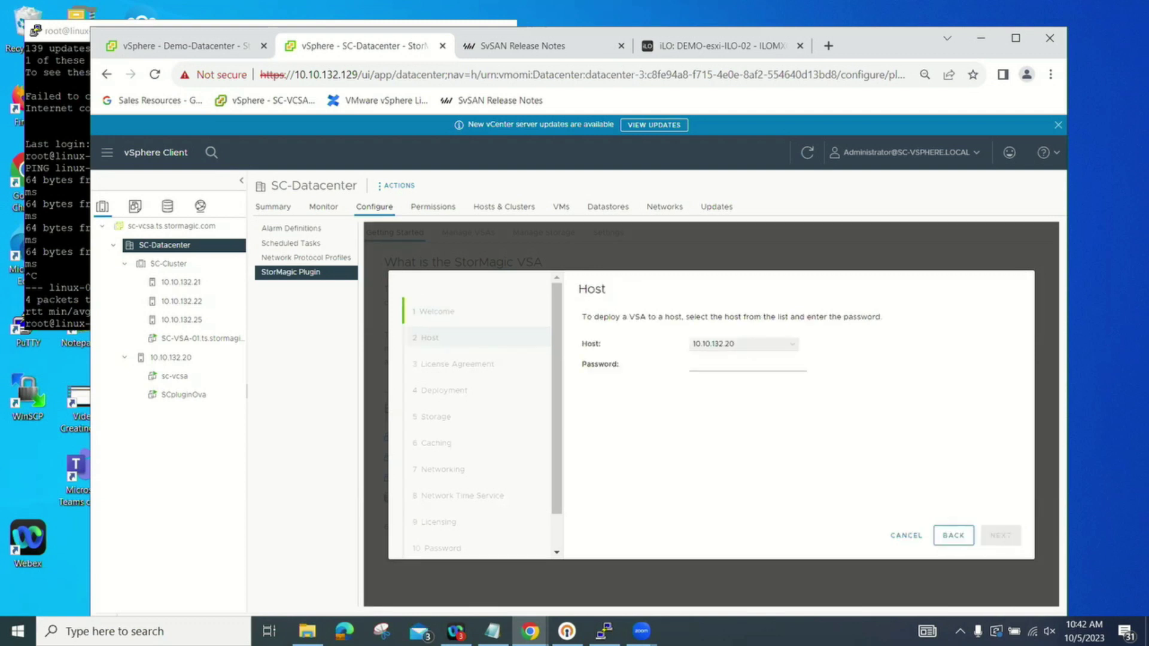
click(742, 343)
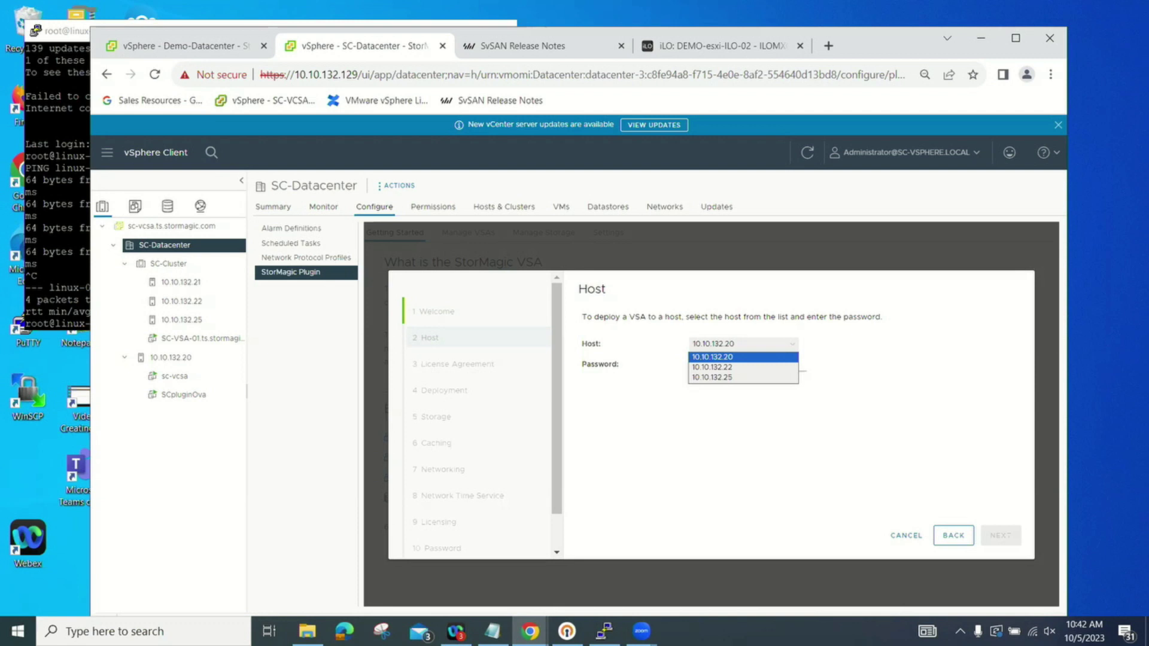
key(Down)
key(Return)
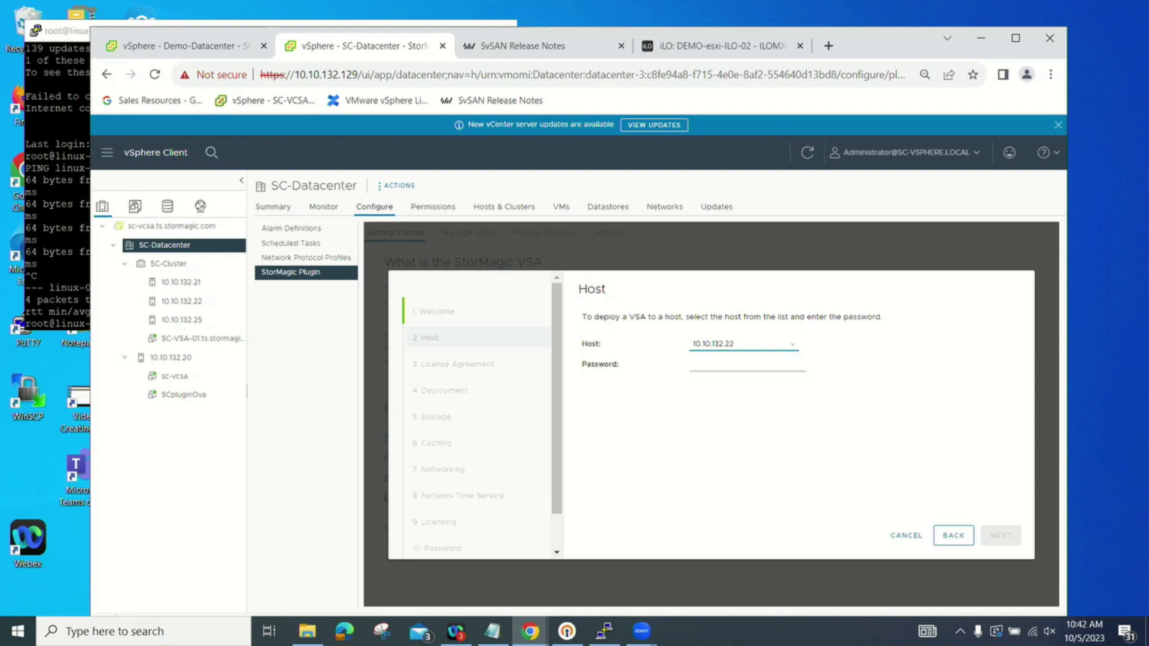
Enter the target host's password and accept the StorMagic license agreement to reach the deployment settings
key(Tab)
text(*)
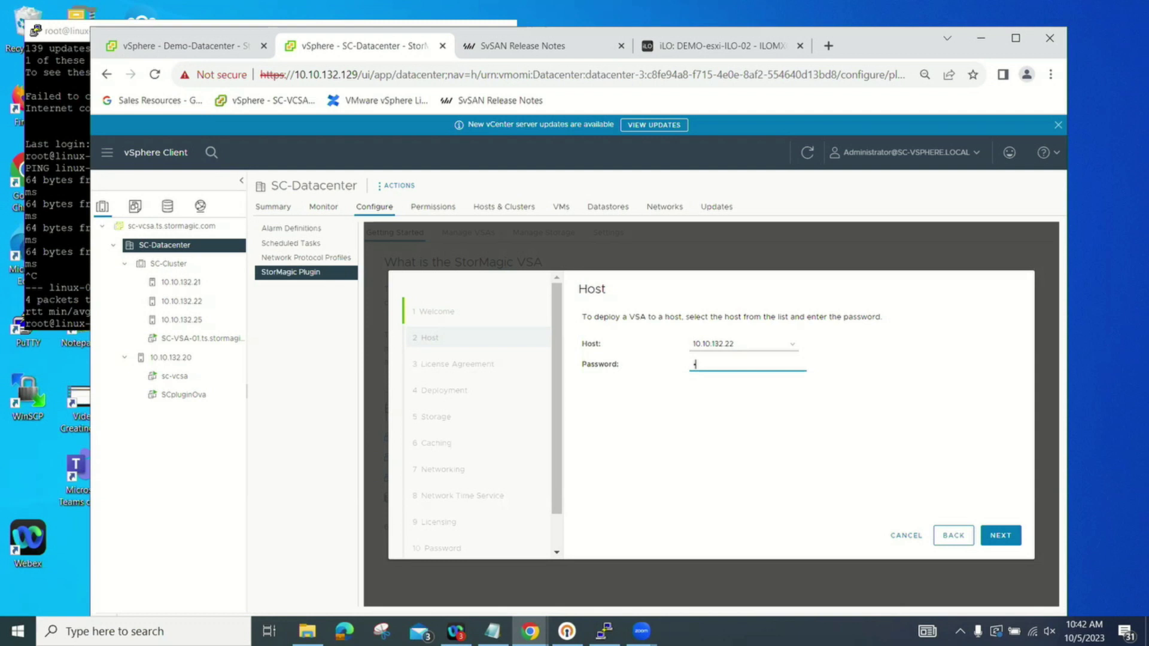
text(*******)
key(Return)
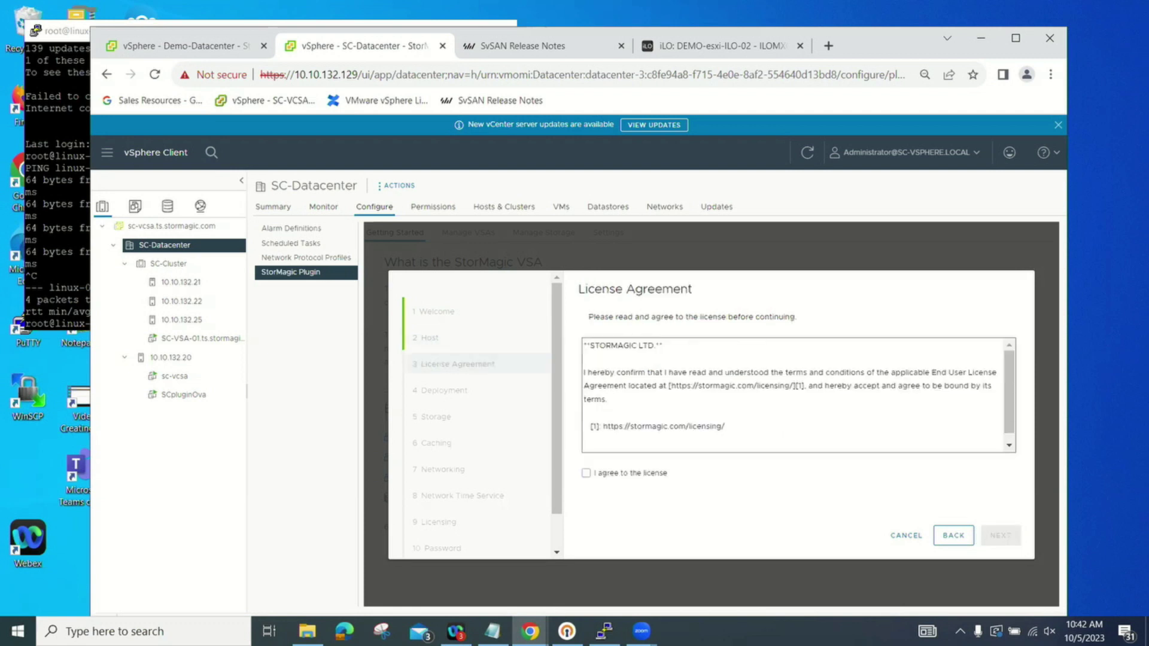
click(585, 472)
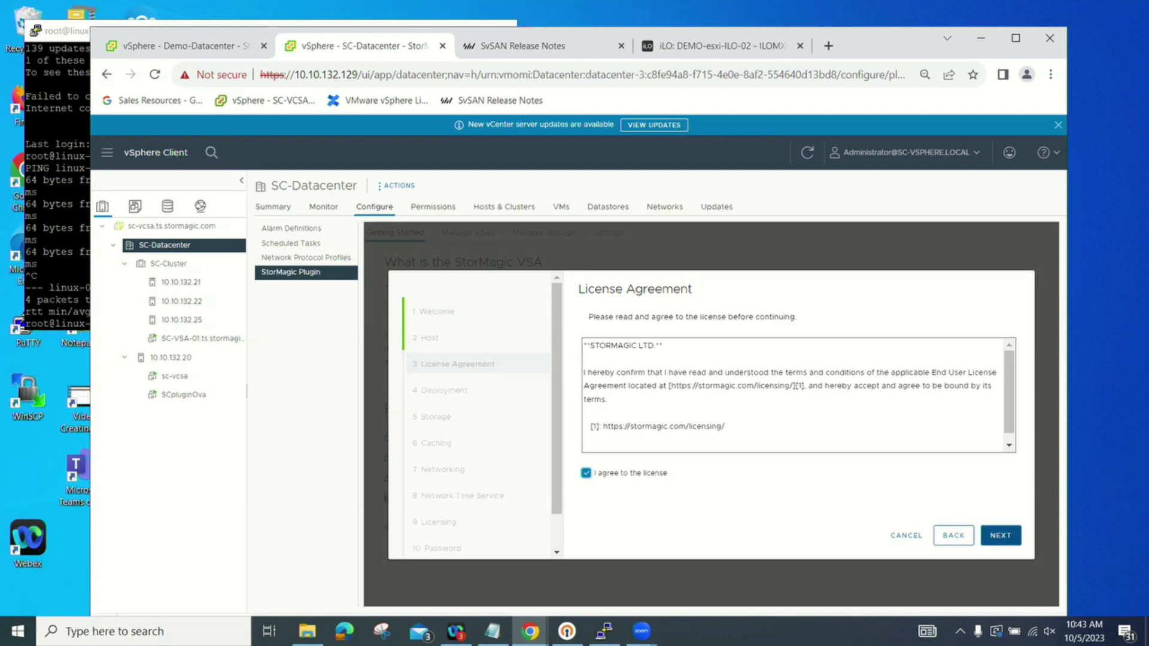
click(1000, 535)
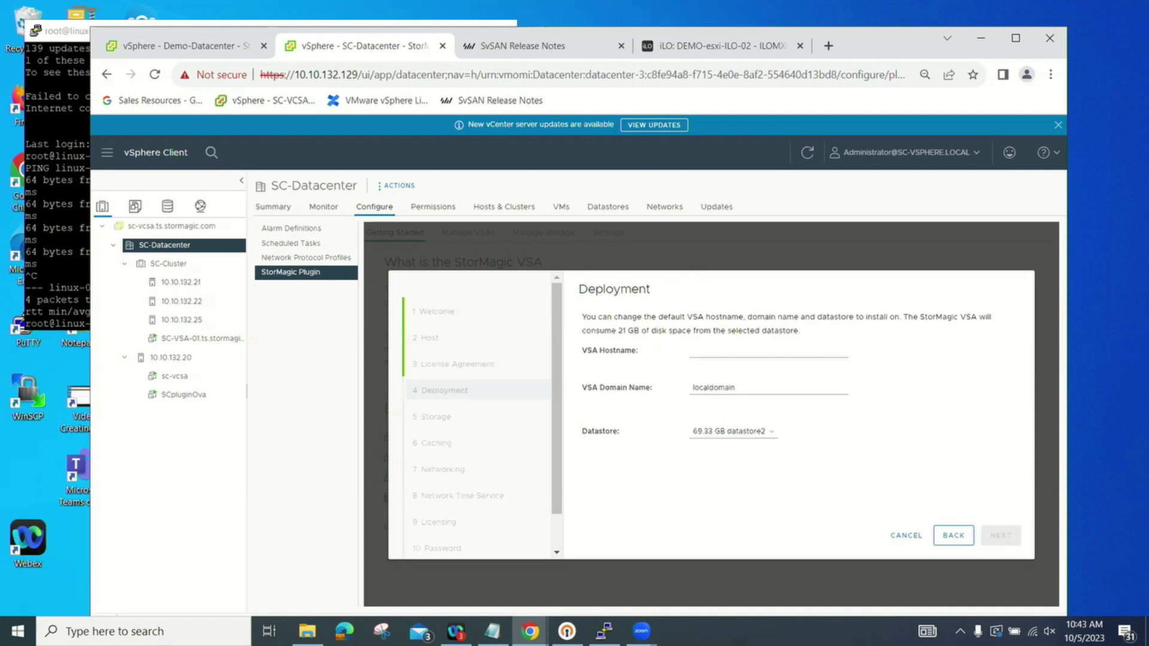
Set the VSA hostname to SC-VSA-02 and its domain name to ts.stormagic.com, and continue to the storage settings
click(768, 351)
key(Down)
key(Down)
key(Return)
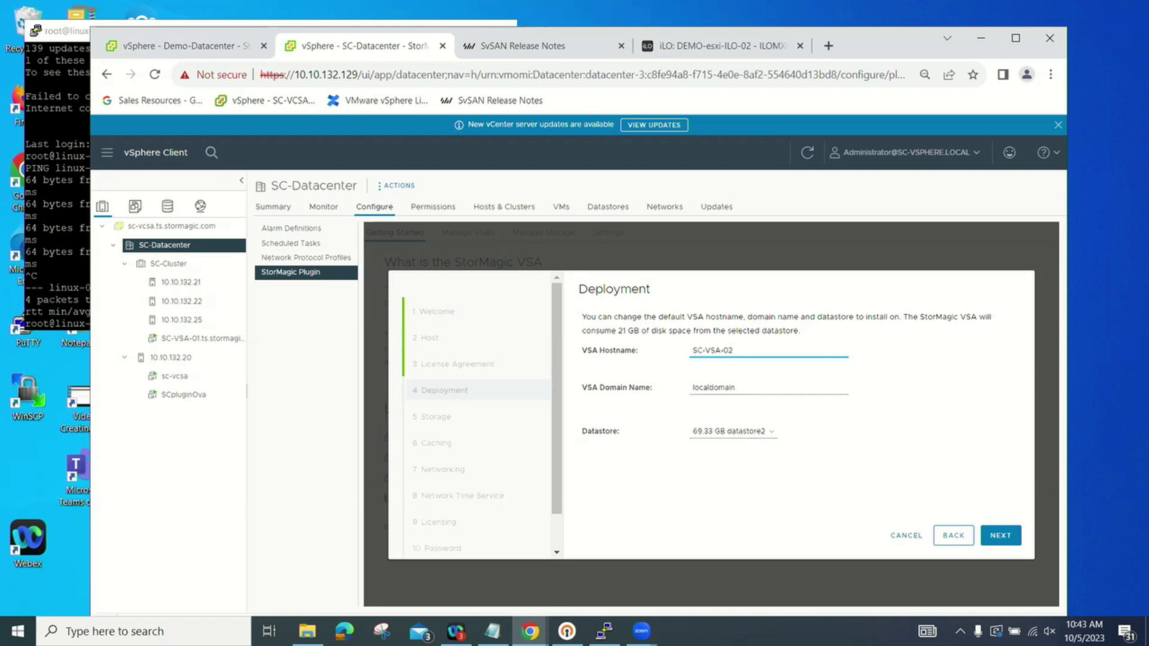
key(Tab)
text(t)
key(Down)
key(Return)
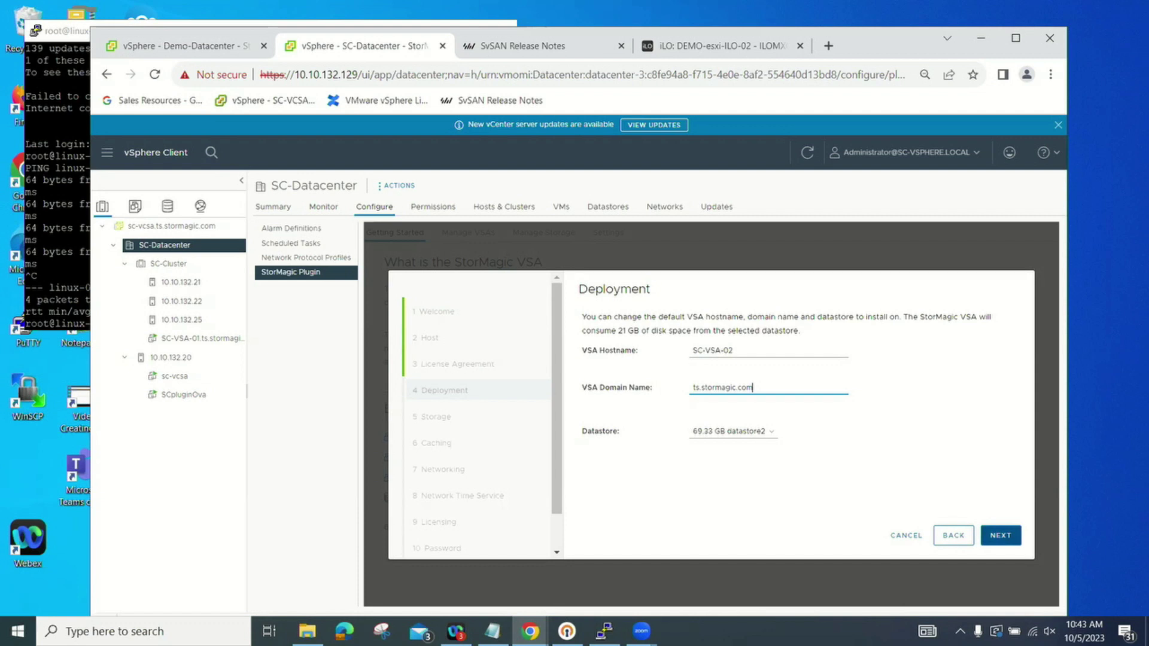
key(Return)
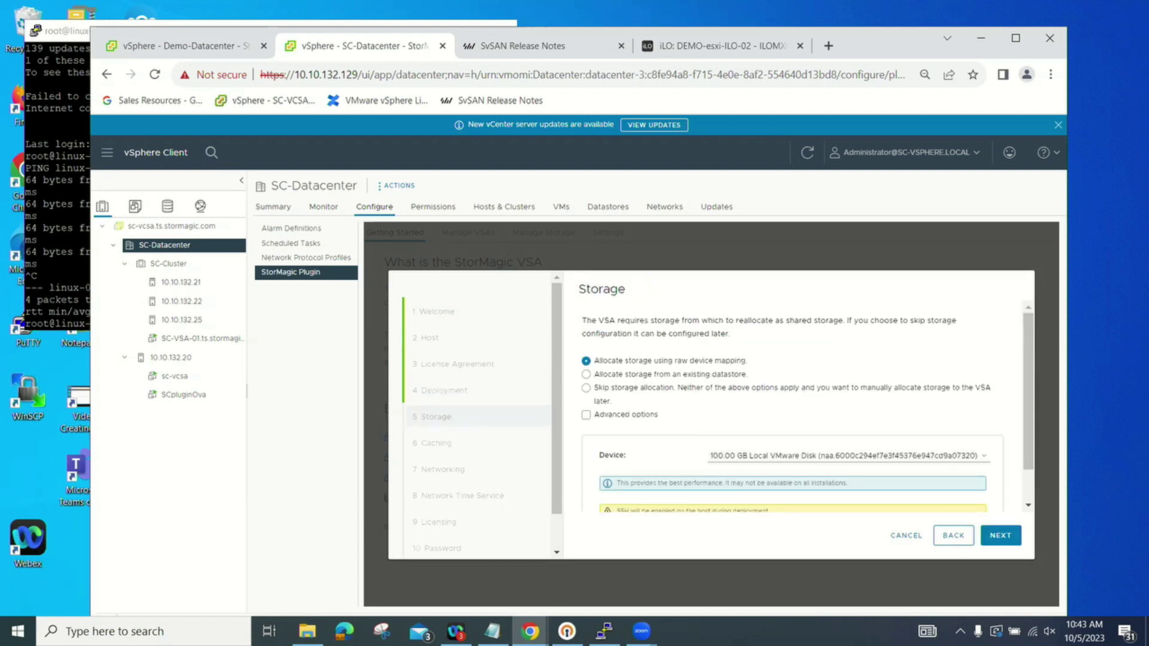